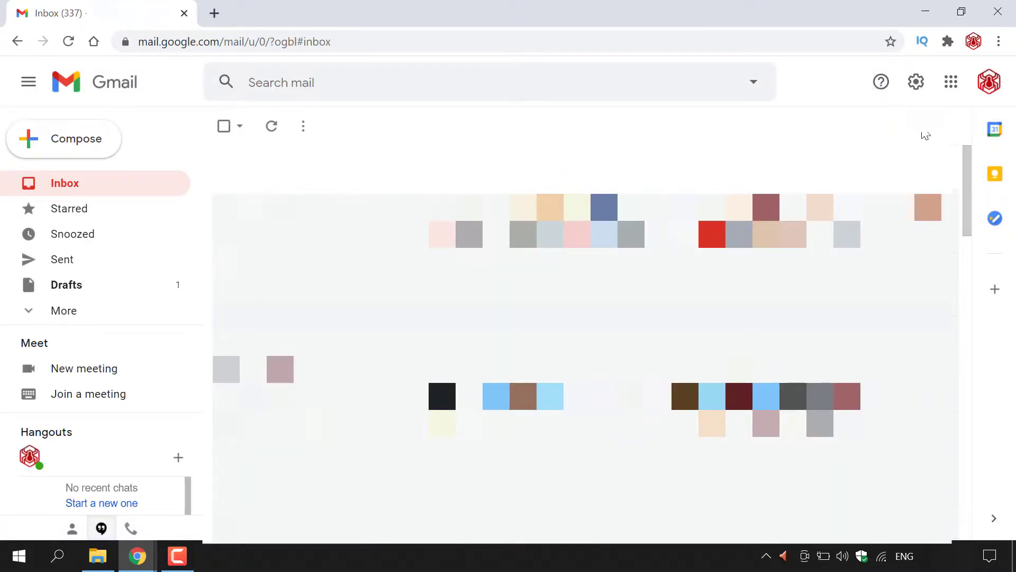
{"action": "left_click_drag", "start_coordinate": [968, 175], "coordinate": [965, 493]}
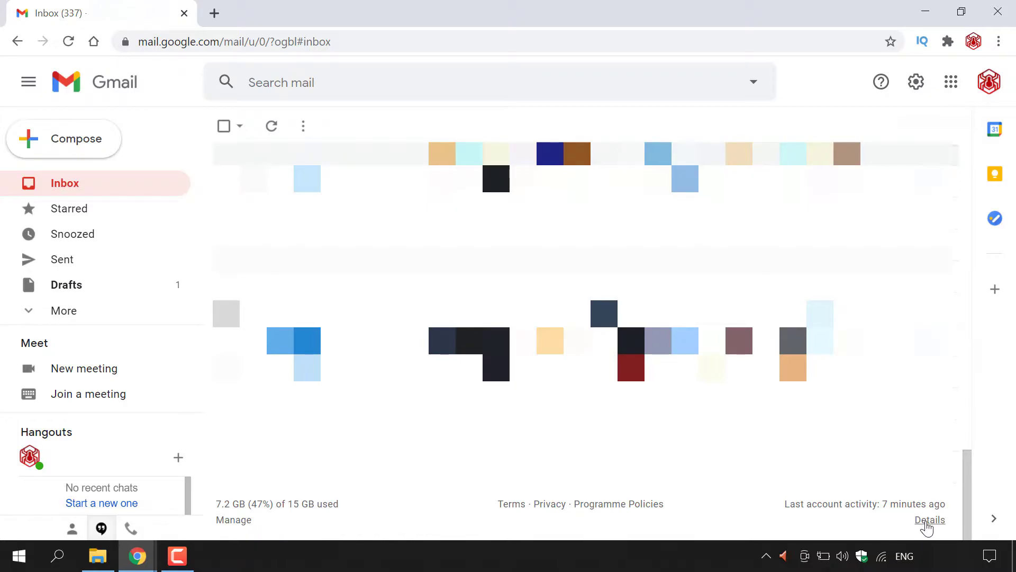
Open the Details link under 'Last account activity' to view recent access types, locations and times.
{"action": "left_click", "coordinate": [930, 520]}
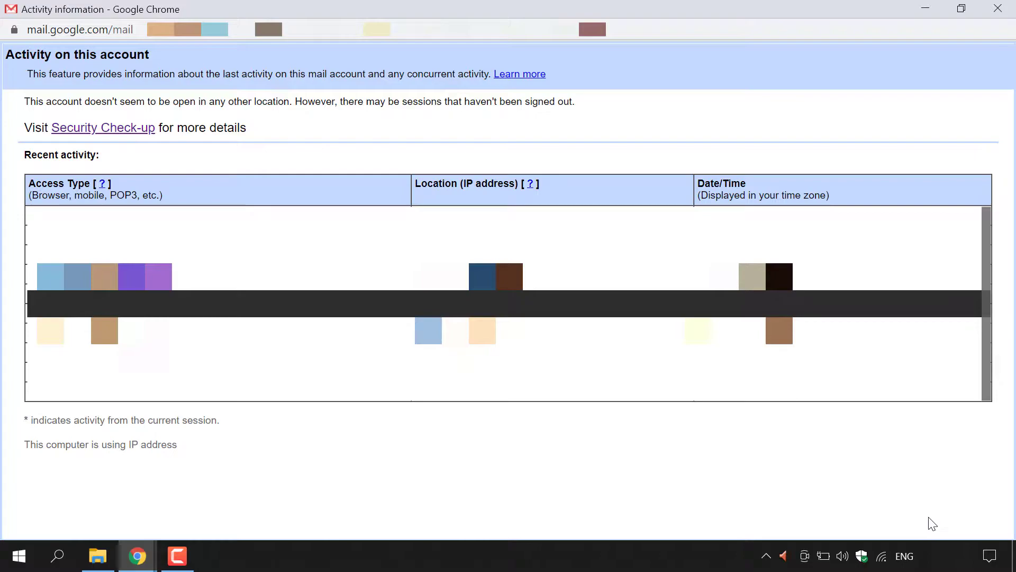